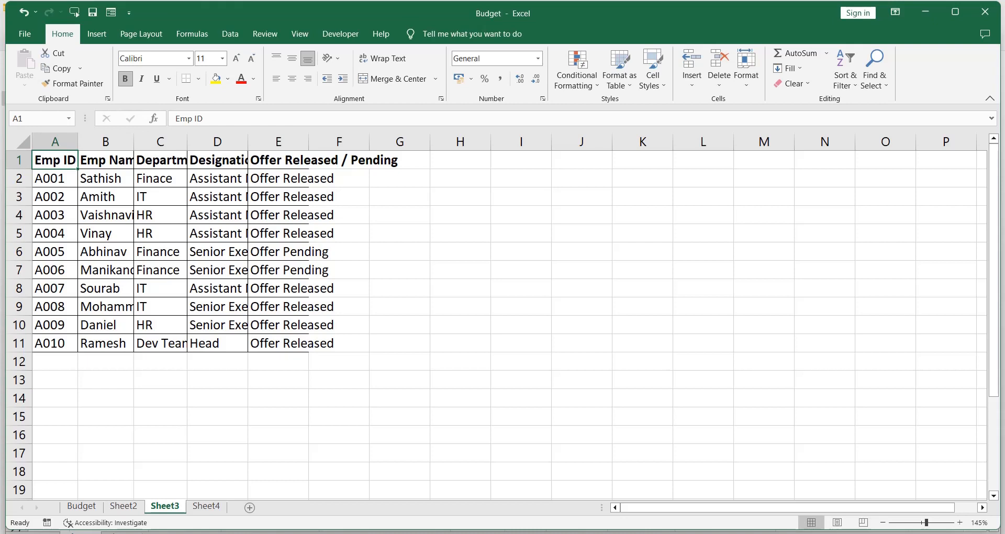
# Examine the extent of the employee table and the contents of its header cells in row 1
pyautogui.hotkey('ctrl', 'shift', 'Right')
pyautogui.hotkey('ctrl', 'shift', 'Down')
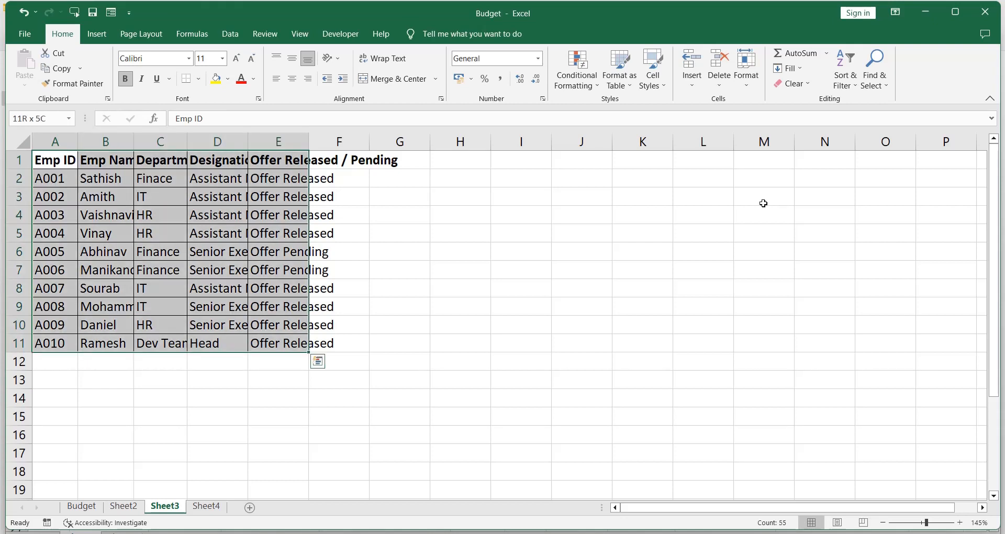
pyautogui.press('Left')
pyautogui.press('Right')
pyautogui.press('Right')
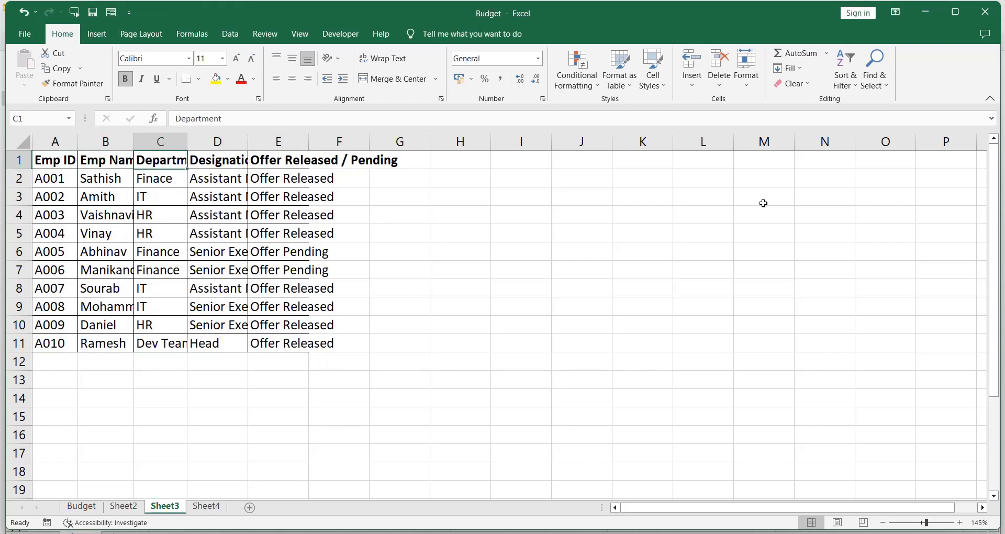
pyautogui.press('Right')
pyautogui.press('Right')
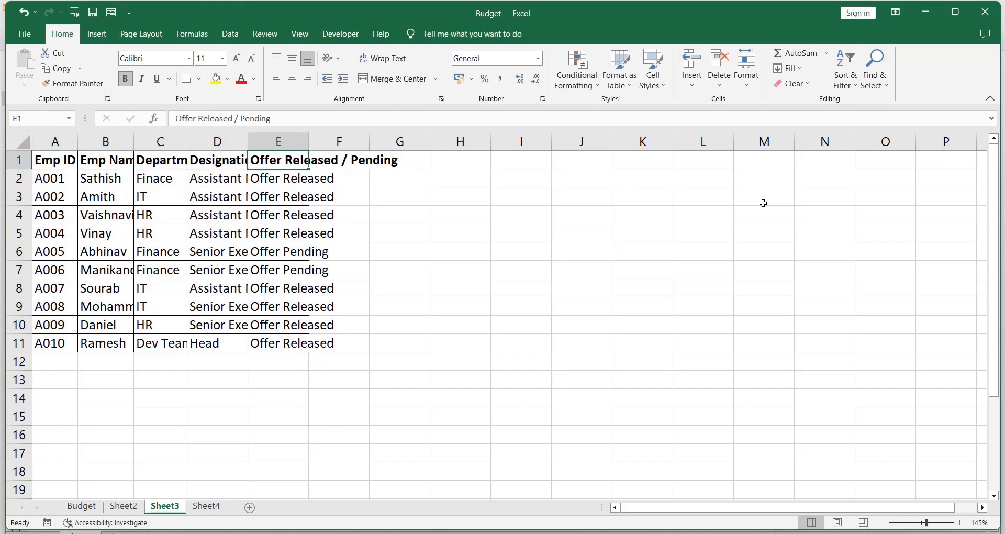
pyautogui.press('Left')
pyautogui.press('Left')
pyautogui.press('Left')
pyautogui.press('Left')
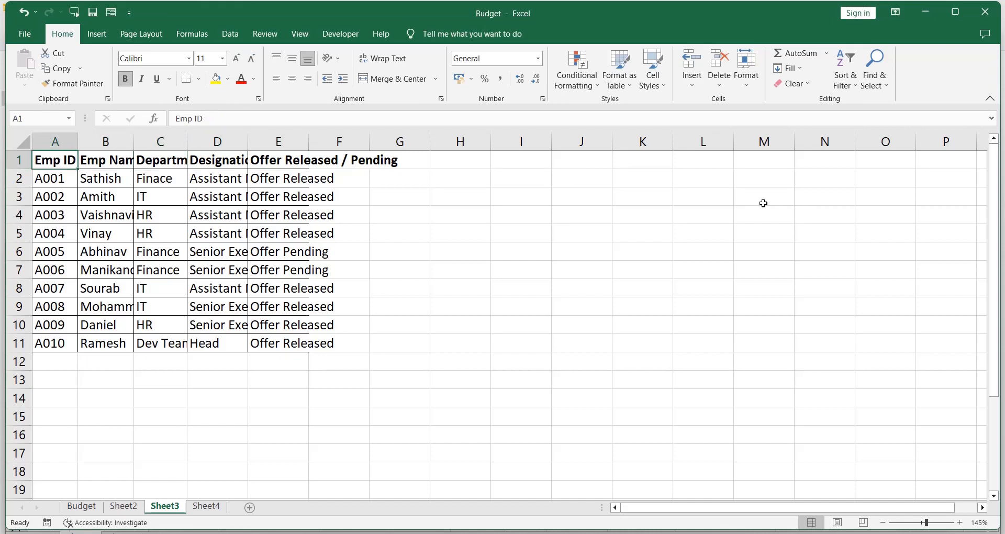
pyautogui.hotkey('ctrl', 'shift', 'Right')
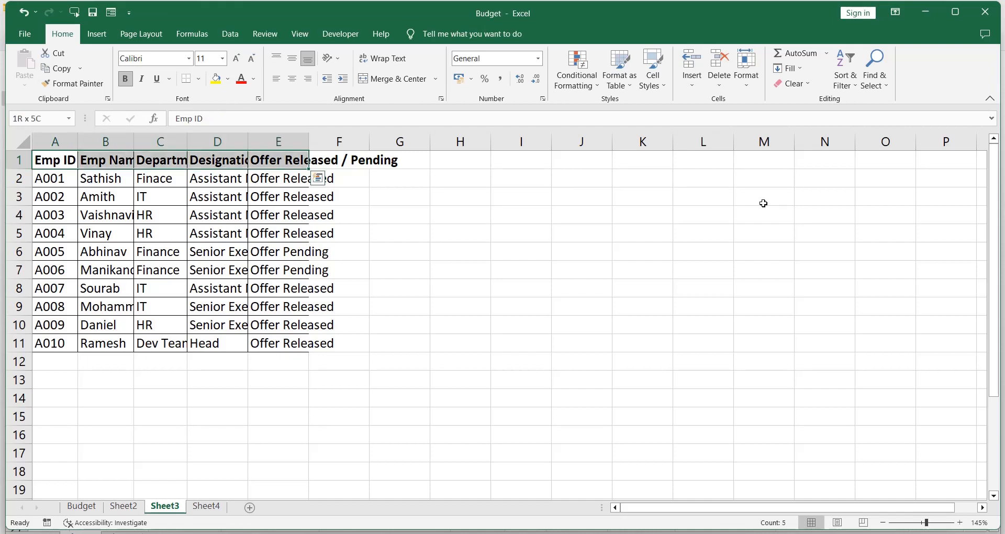
pyautogui.hotkey('ctrl', 'shift', 'Left')
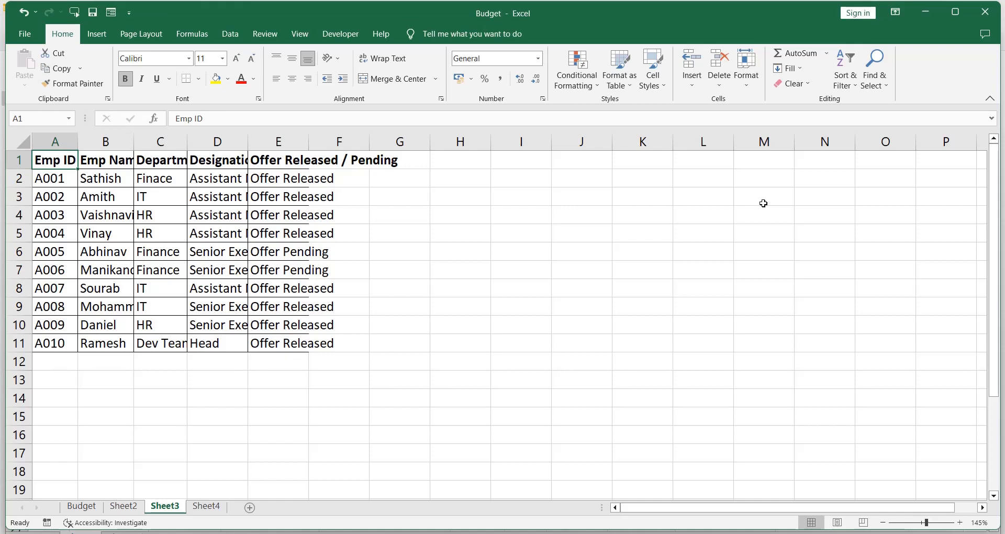
# Turn on text wrapping for the whole header row 1 through the cell format settings
pyautogui.hotkey('shift', 'space')
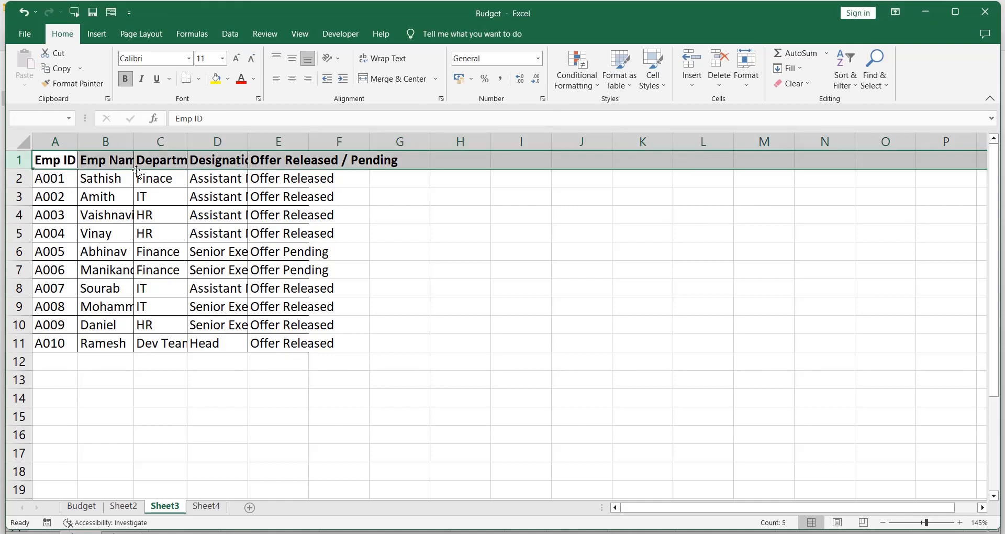
pyautogui.rightClick(55, 159)
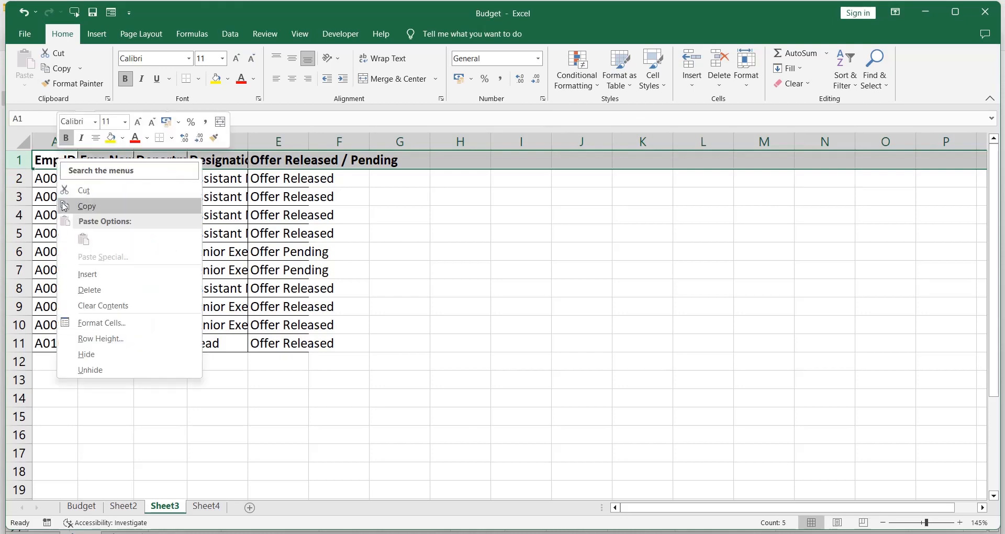
pyautogui.click(112, 323)
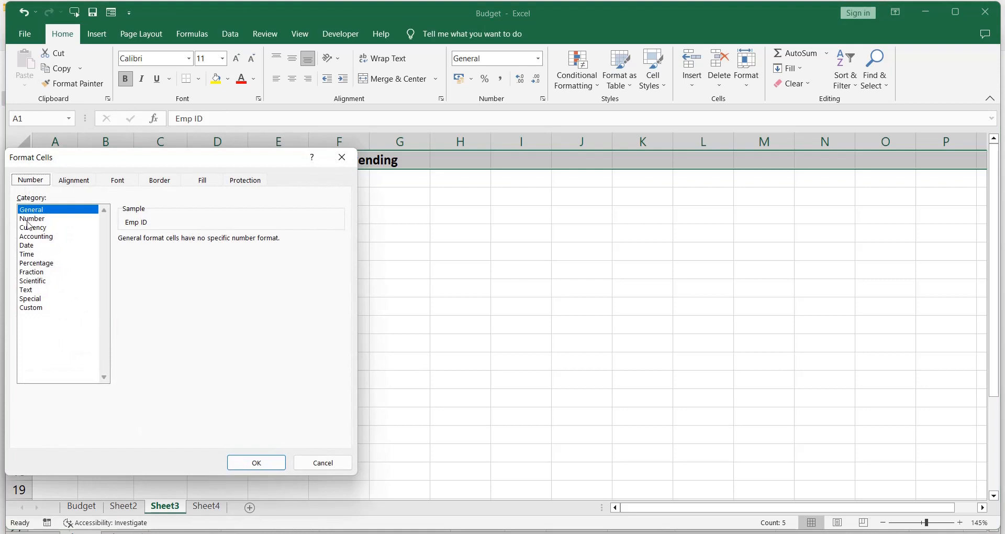
pyautogui.click(75, 181)
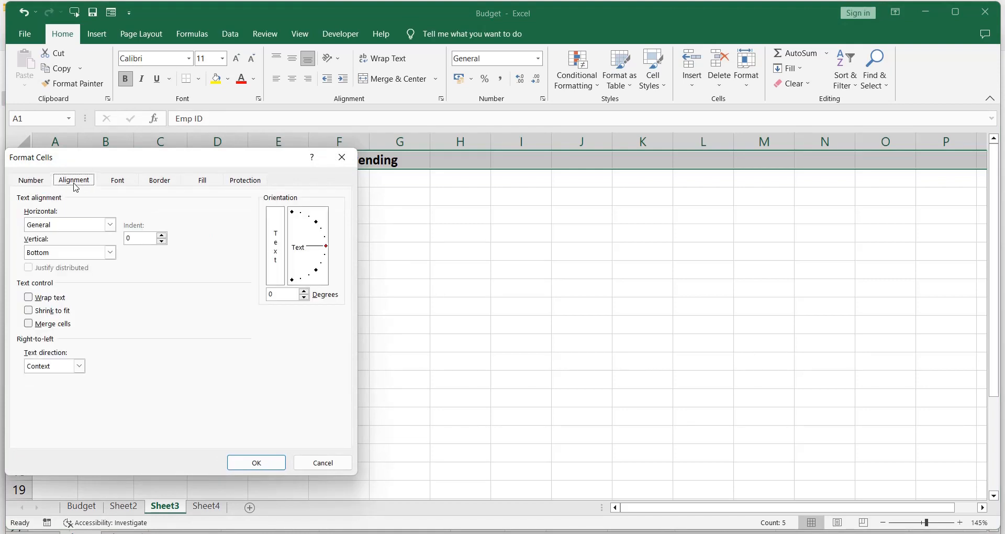
pyautogui.click(30, 298)
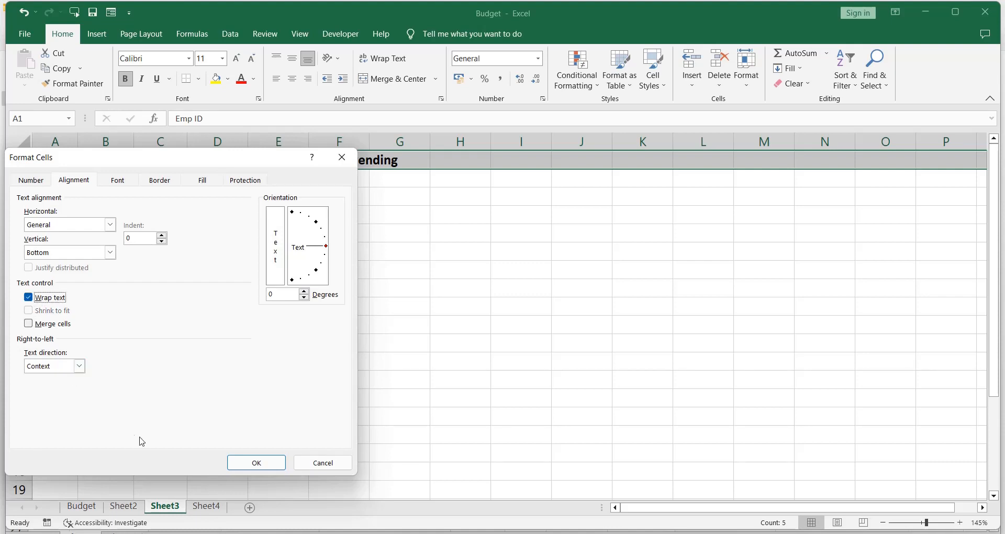
pyautogui.click(257, 463)
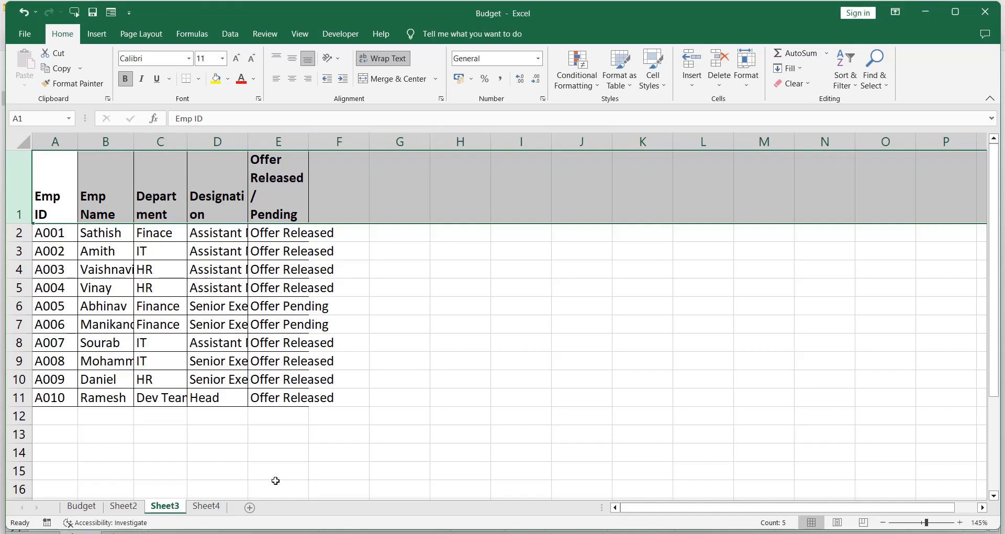
# Manually widen the Offer Released / Pending column and the Designation column
pyautogui.click(198, 220)
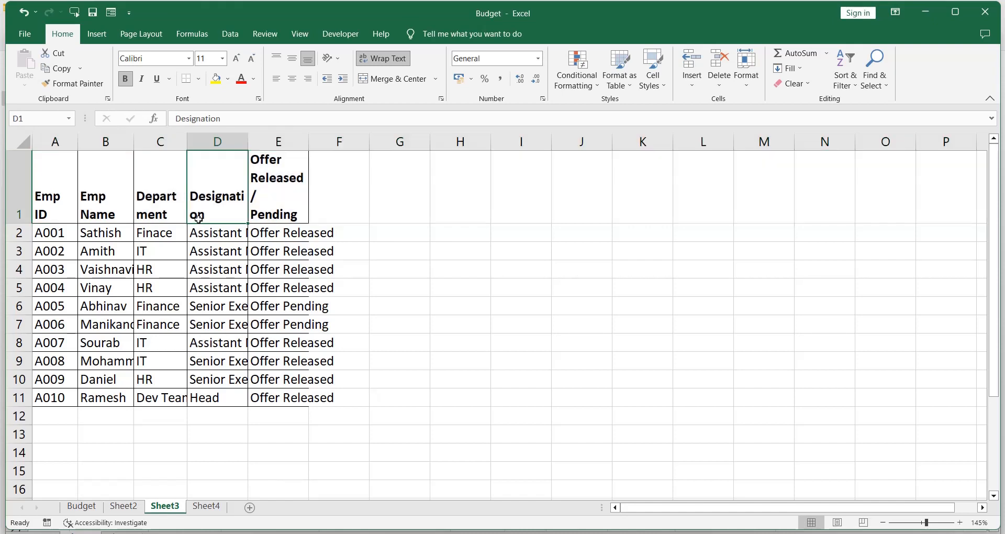
pyautogui.click(264, 205)
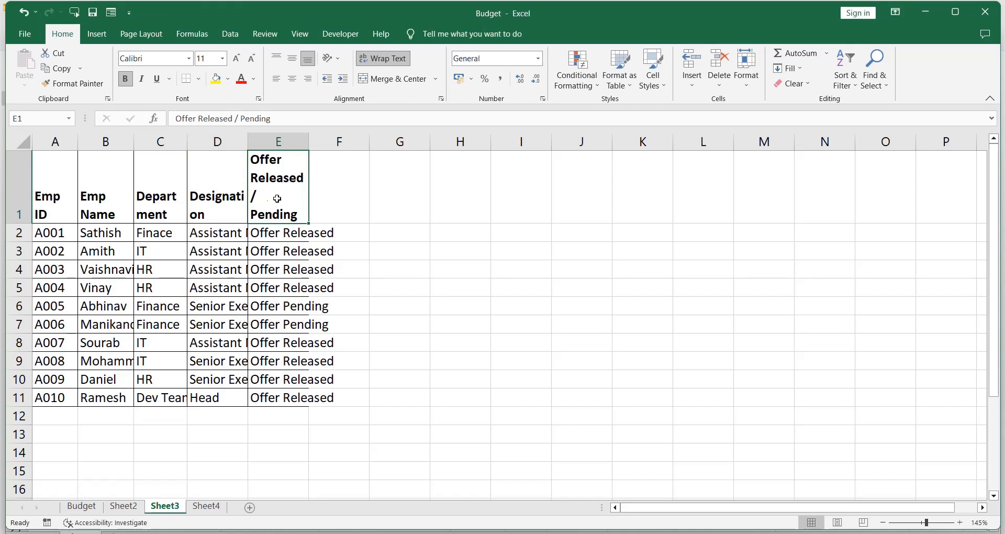
pyautogui.moveTo(309, 140); pyautogui.dragTo(335, 138)
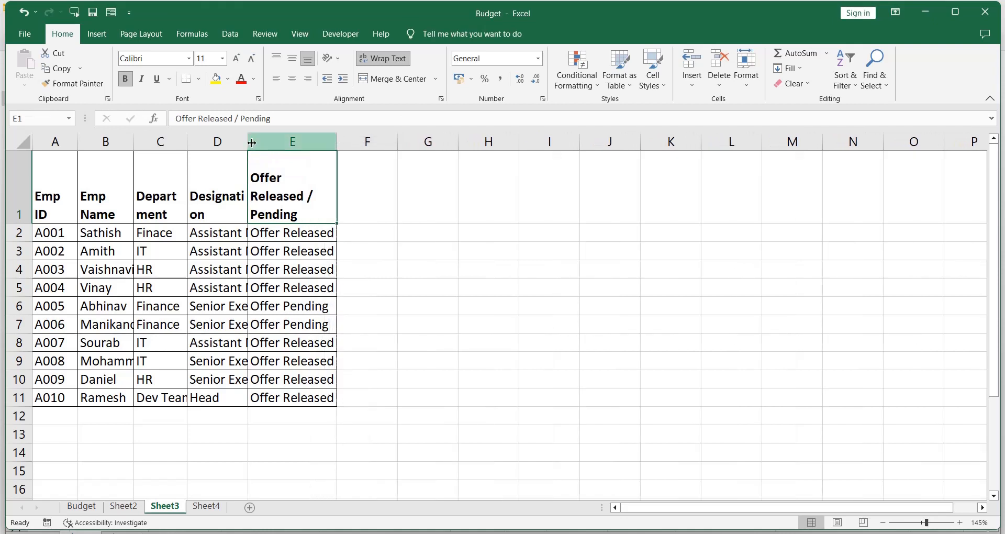
pyautogui.moveTo(248, 141); pyautogui.dragTo(269, 136)
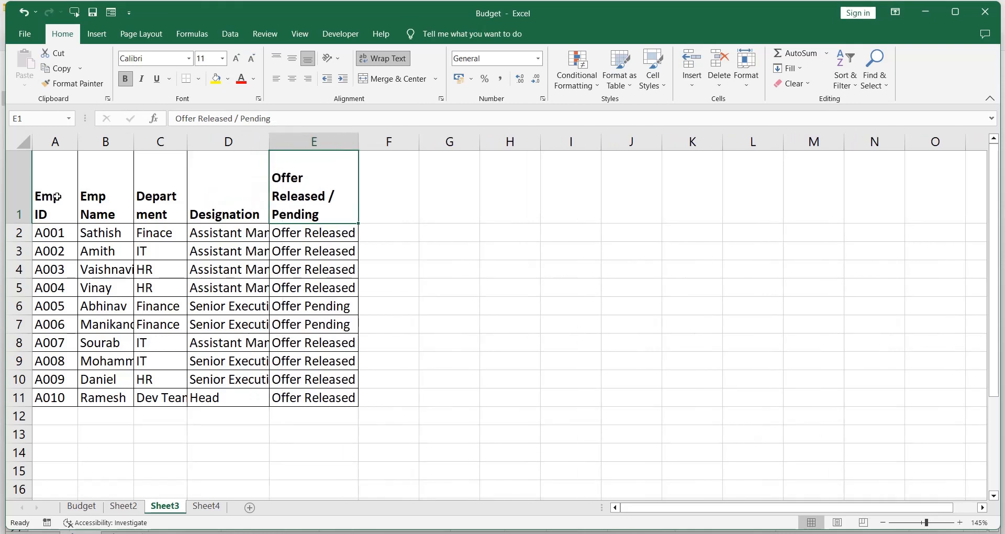
# AutoFit the column widths of the whole employee table and widen the Department column to fit its header on one line
pyautogui.click(57, 198)
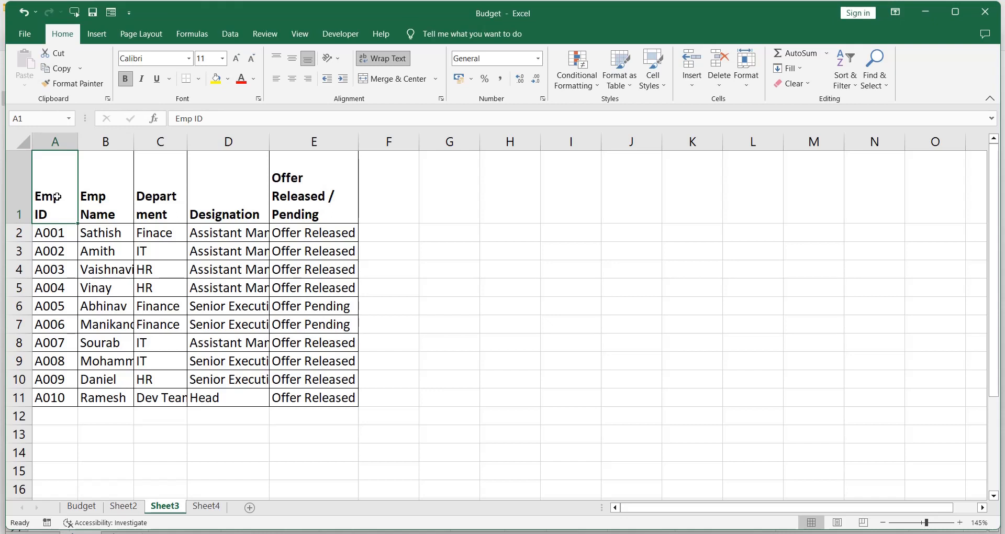
pyautogui.hotkey('ctrl', 'a')
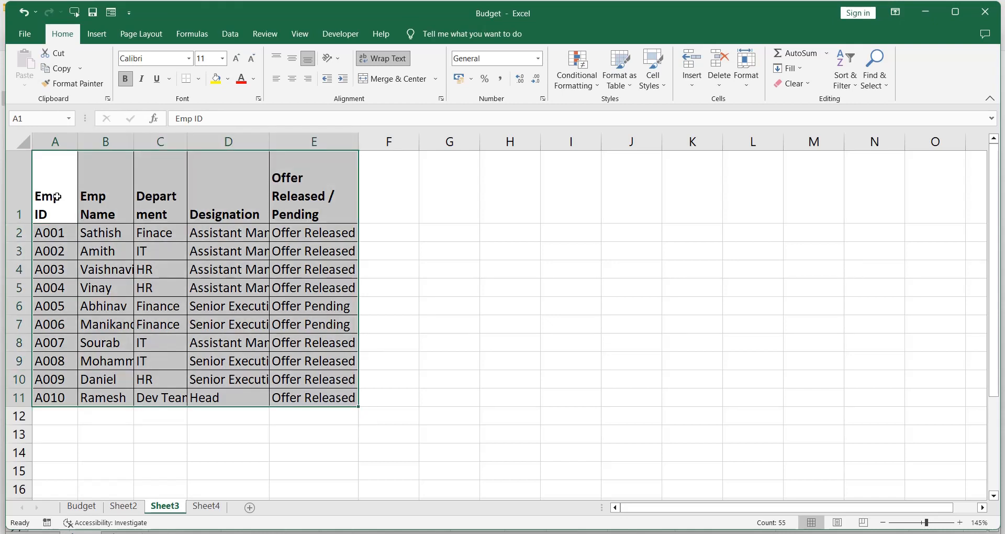
pyautogui.hotkey('alt', 'o')
pyautogui.press('c')
pyautogui.press('a')
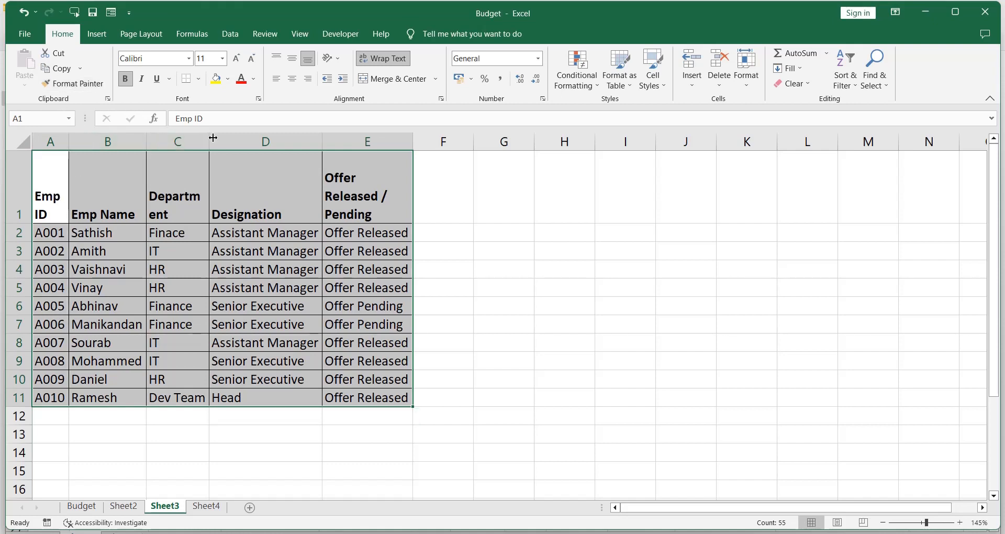
pyautogui.moveTo(209, 136); pyautogui.dragTo(238, 135)
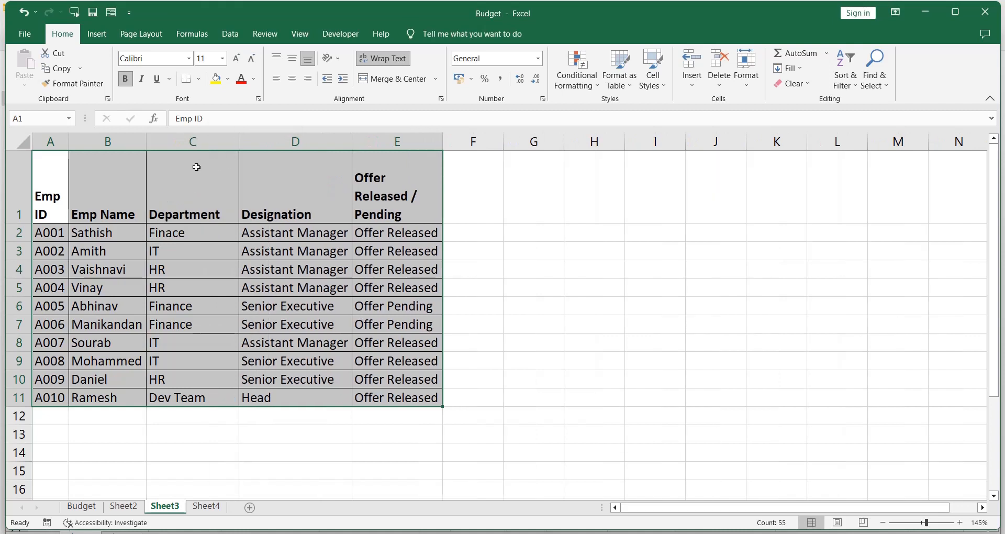
pyautogui.click(196, 167)
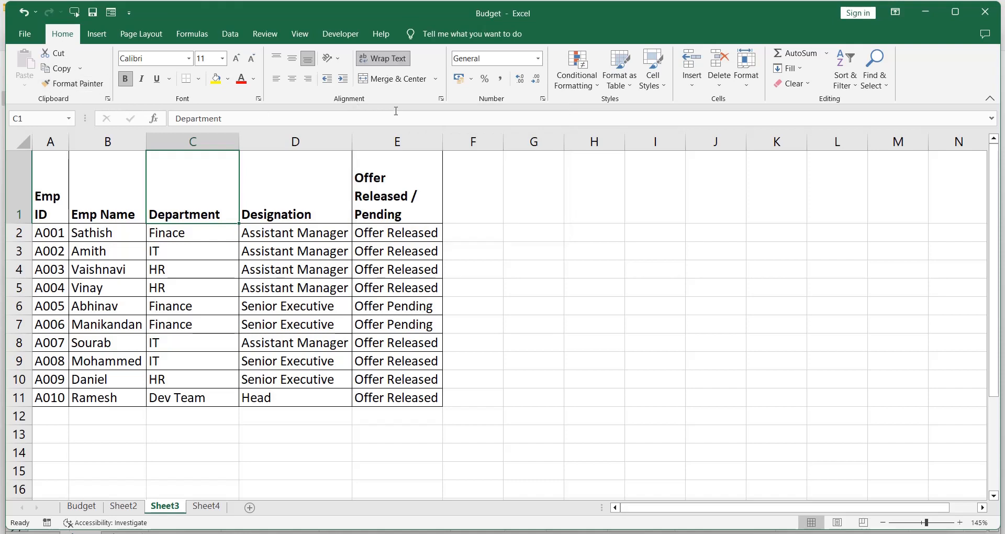
pyautogui.click(395, 70)
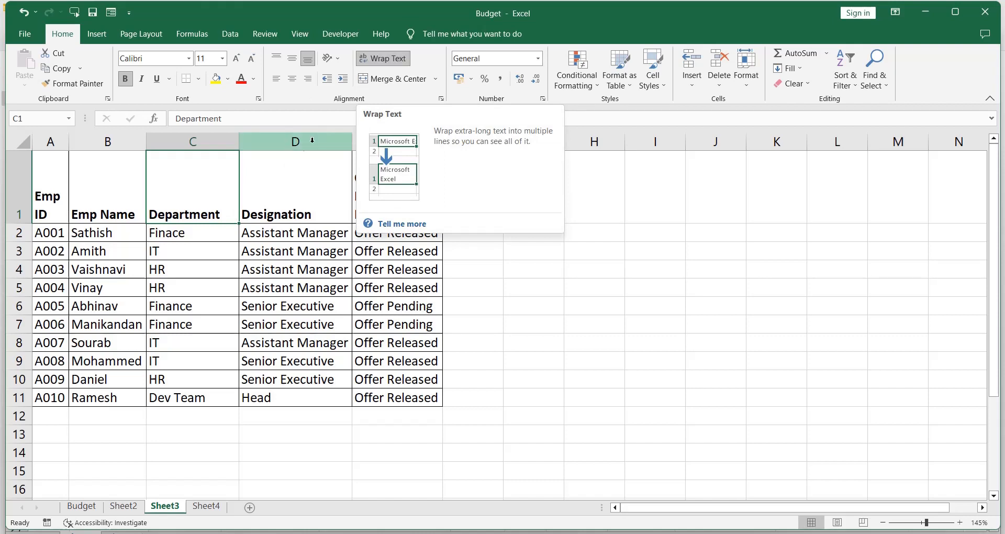
pyautogui.click(307, 159)
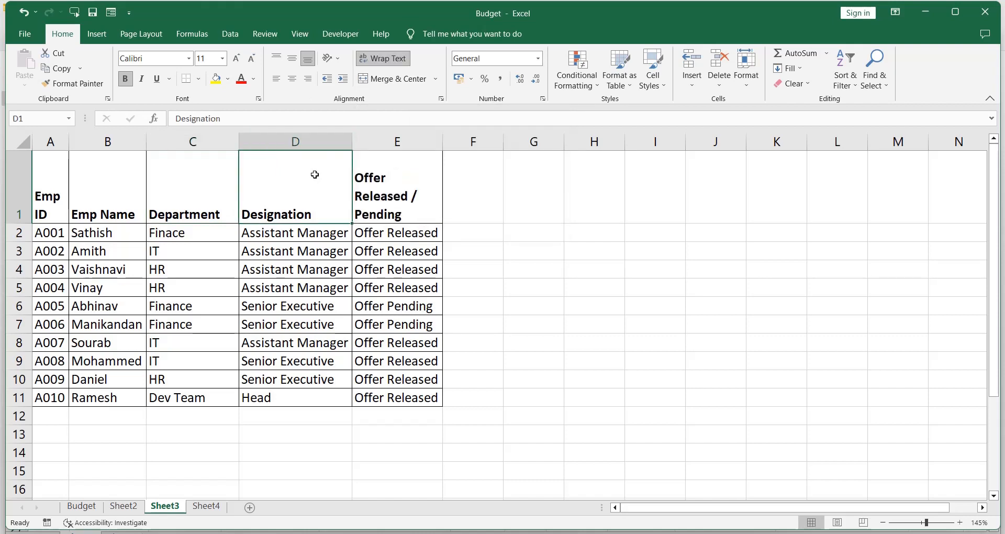
# Enter the text "This is my Channel" in cell G4
pyautogui.click(545, 260)
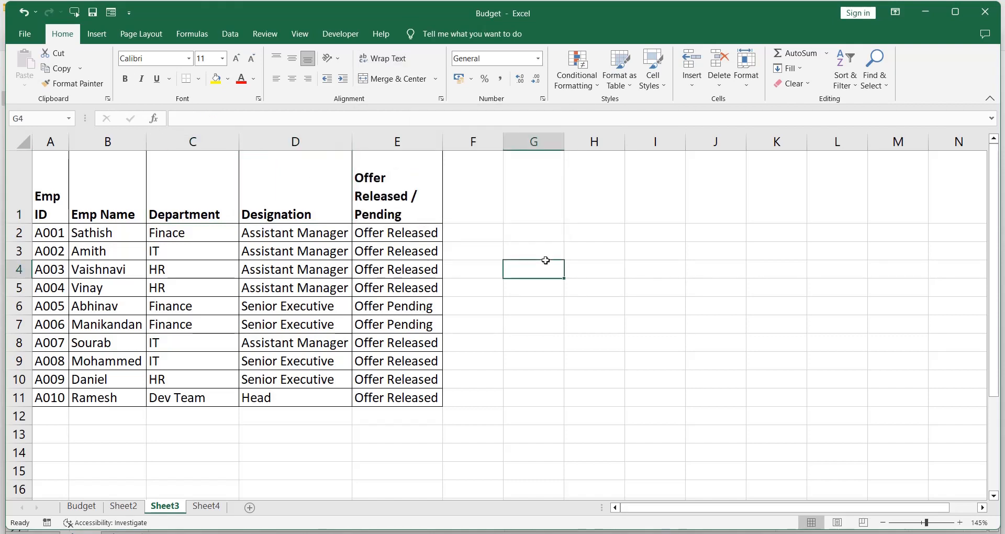
pyautogui.write('Th')
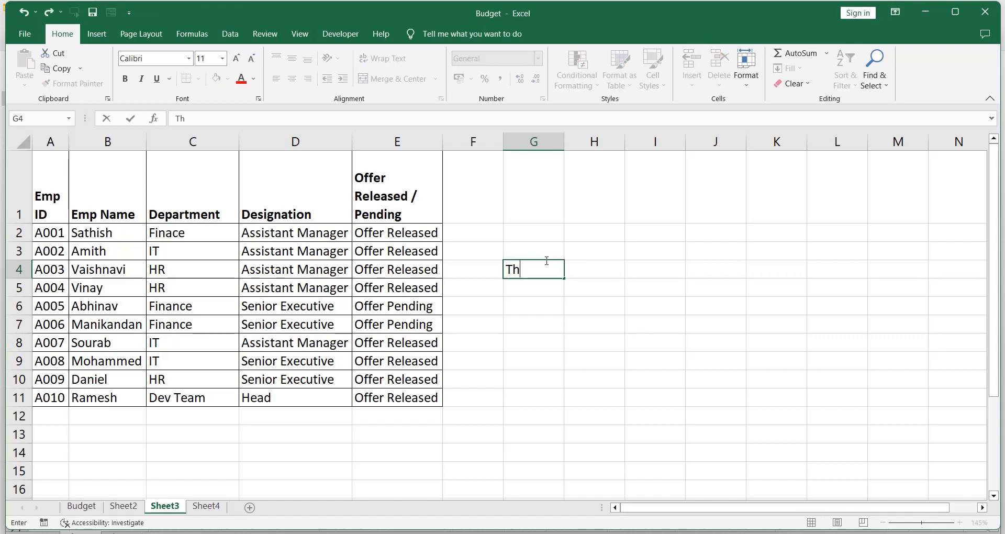
pyautogui.write('is is my Channel')
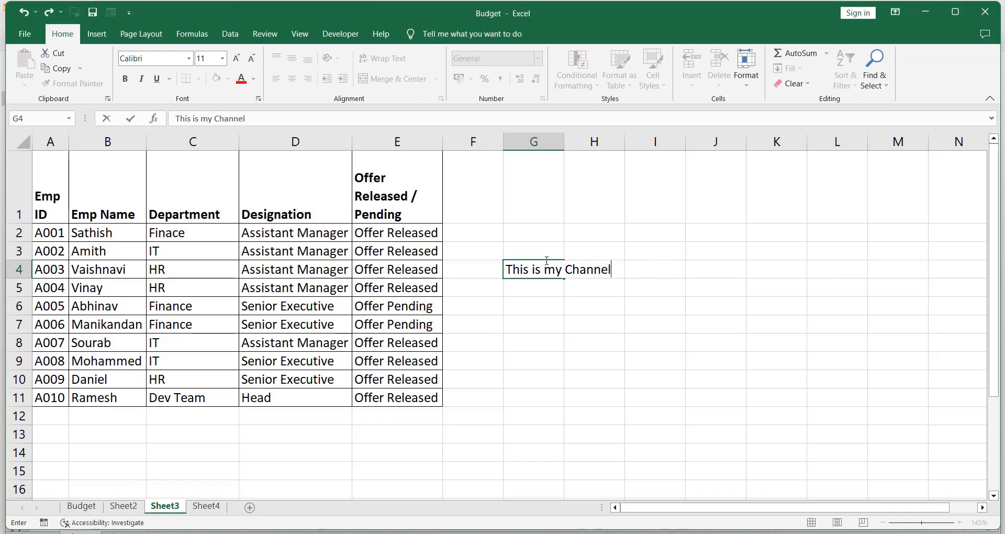
pyautogui.press('Return')
# Try AutoFit on column G for the text in cell G4 and undo the width change
pyautogui.click(546, 261)
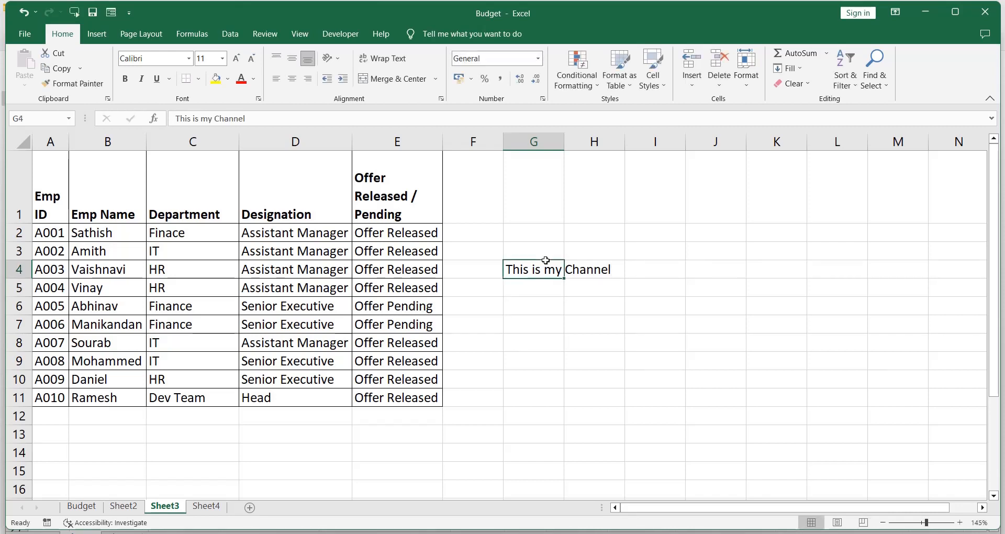
pyautogui.hotkey('ctrl', 'space')
pyautogui.hotkey('shift', 'Right')
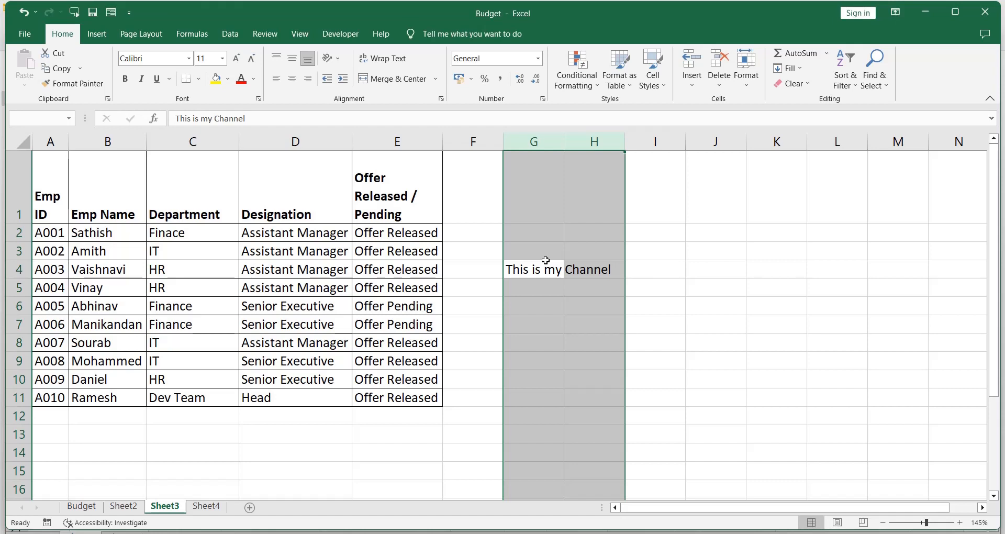
pyautogui.click(545, 261)
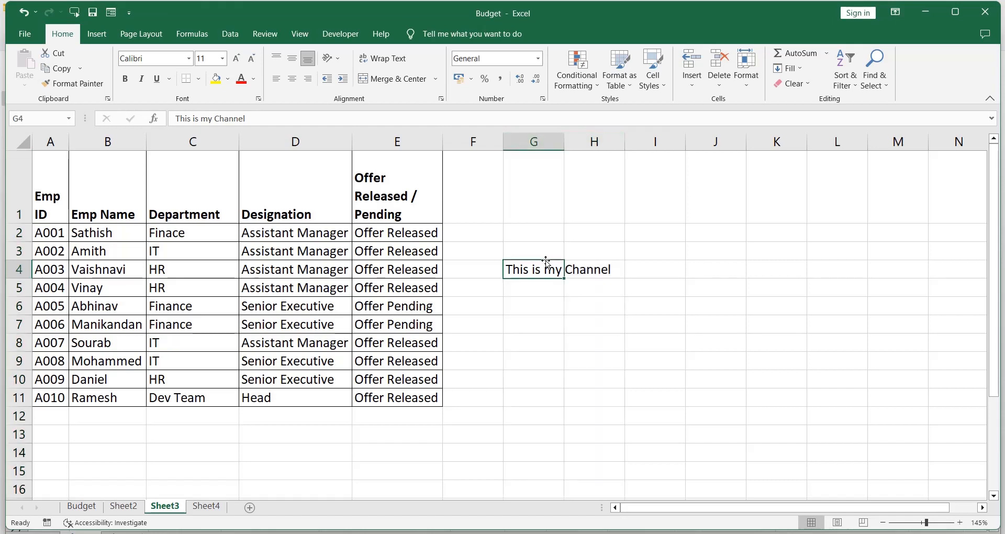
pyautogui.hotkey('alt', 'h')
pyautogui.press('o')
pyautogui.press('i')
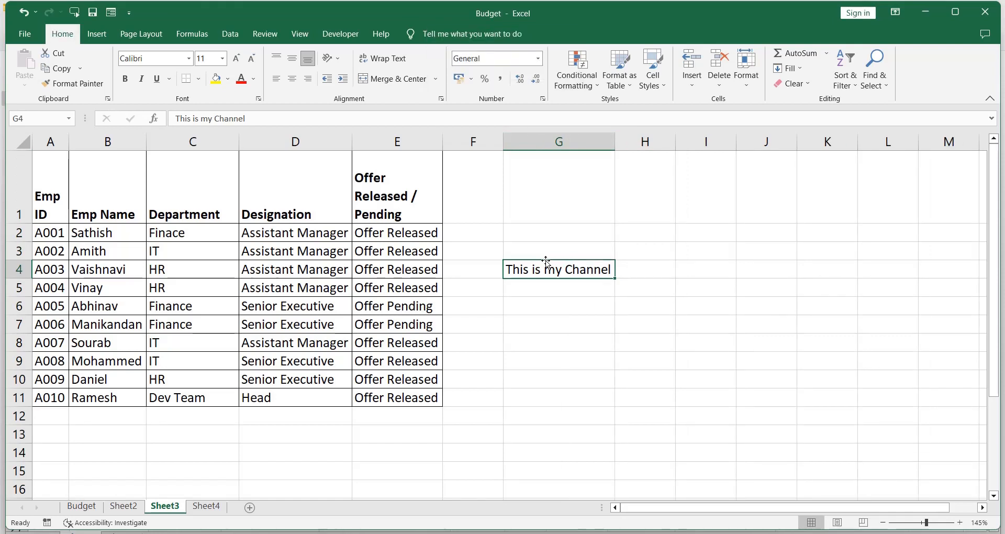
pyautogui.hotkey('ctrl', 'z')
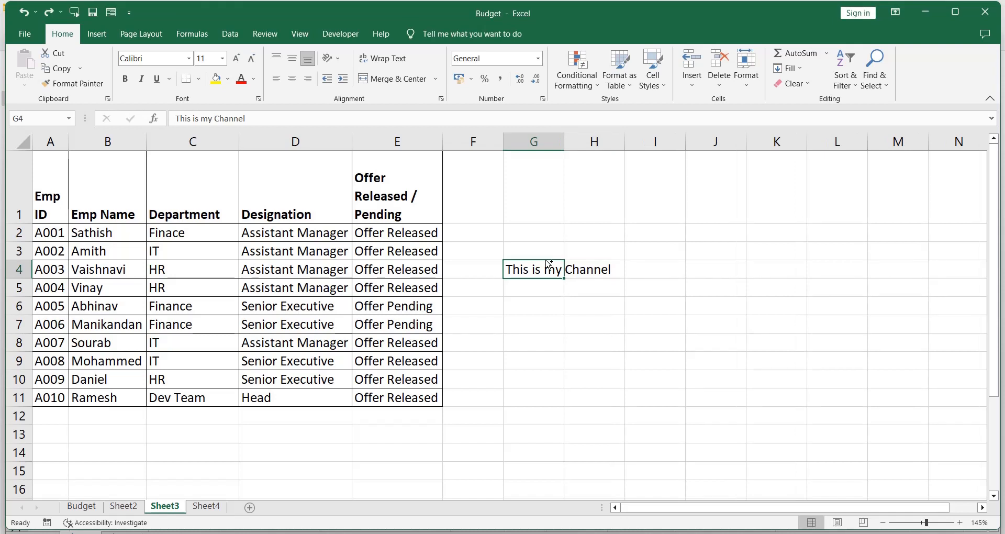
# Merge and center cells G4:H4, and try left alignment on the merged cell before undoing that alignment
pyautogui.moveTo(549, 264); pyautogui.dragTo(589, 272)
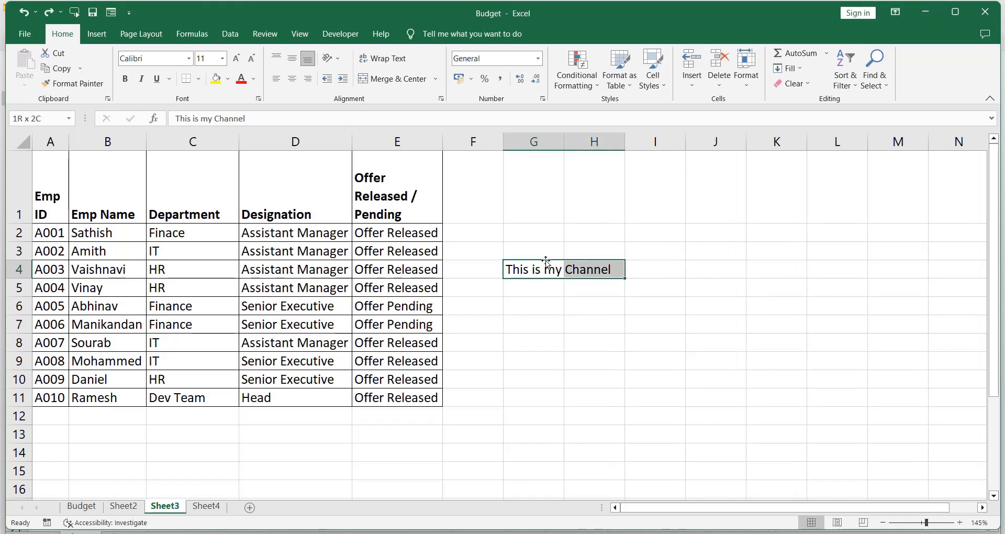
pyautogui.click(403, 79)
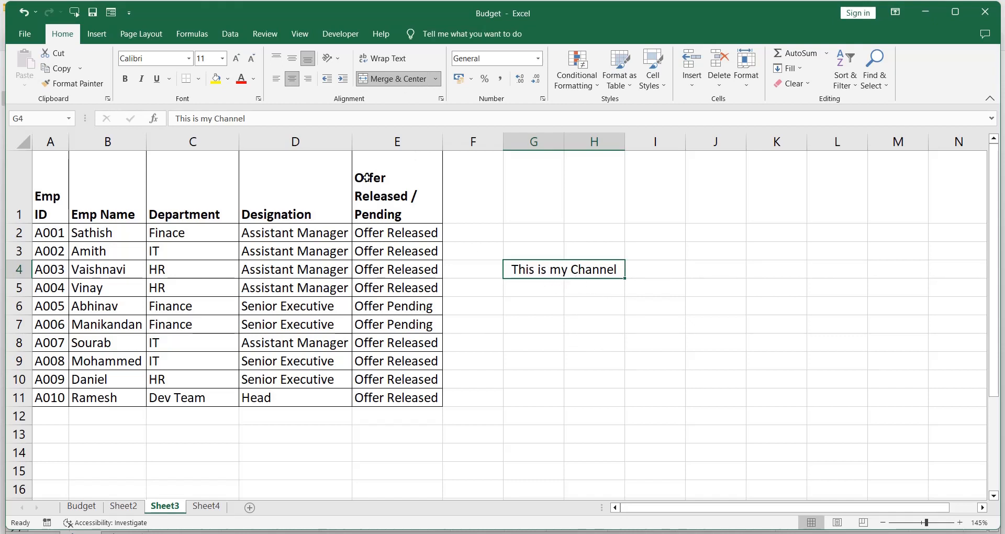
pyautogui.click(276, 79)
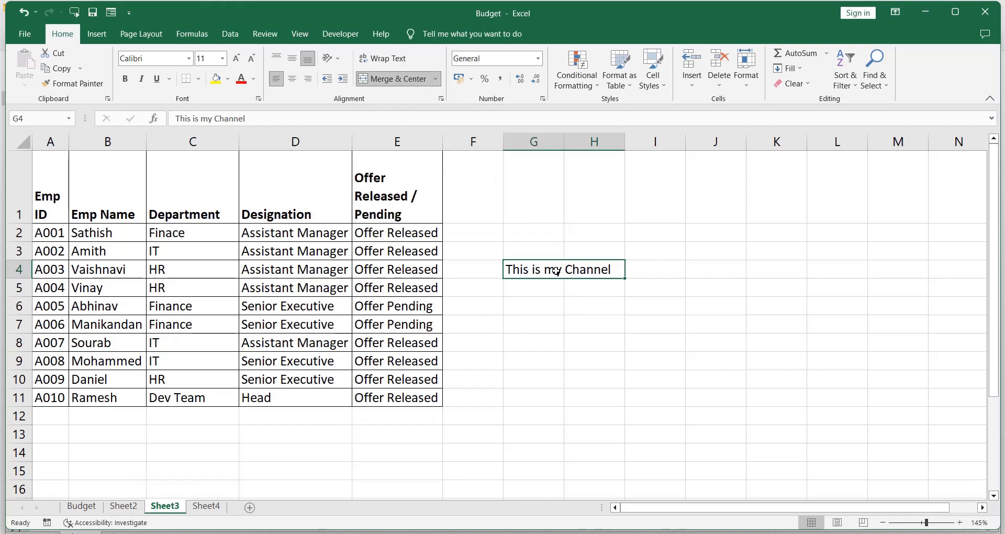
pyautogui.hotkey('ctrl', 'z')
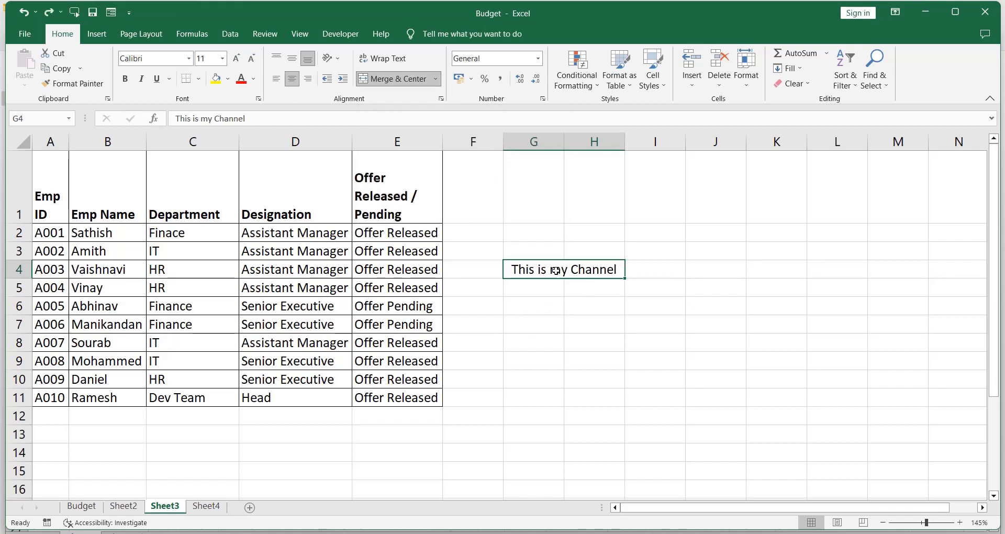
# Undo the merge and center on G4:H4, and merge the two cells using the Merge cells option in Format Cells
pyautogui.hotkey('ctrl', 'z')
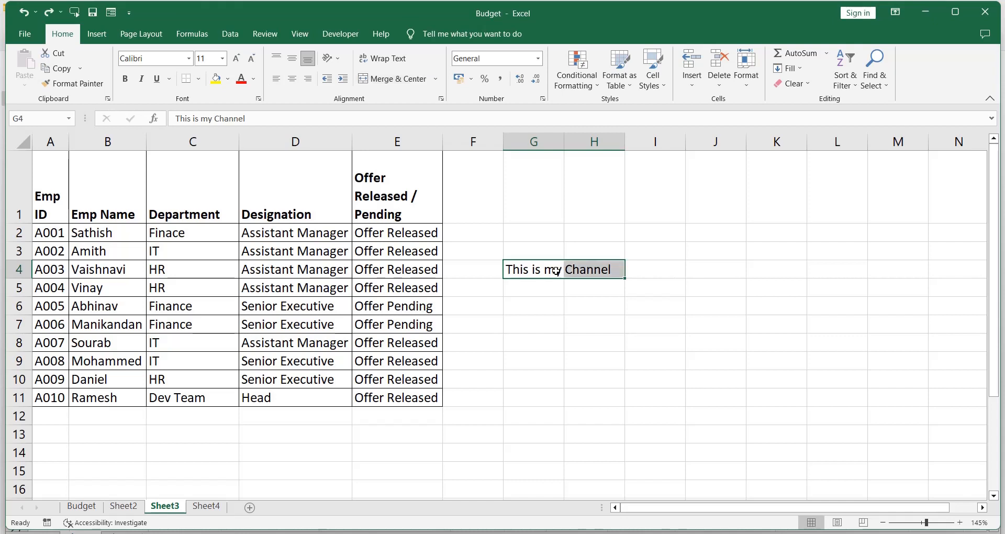
pyautogui.click(537, 242)
pyautogui.moveTo(521, 269); pyautogui.dragTo(575, 271)
pyautogui.rightClick(522, 274)
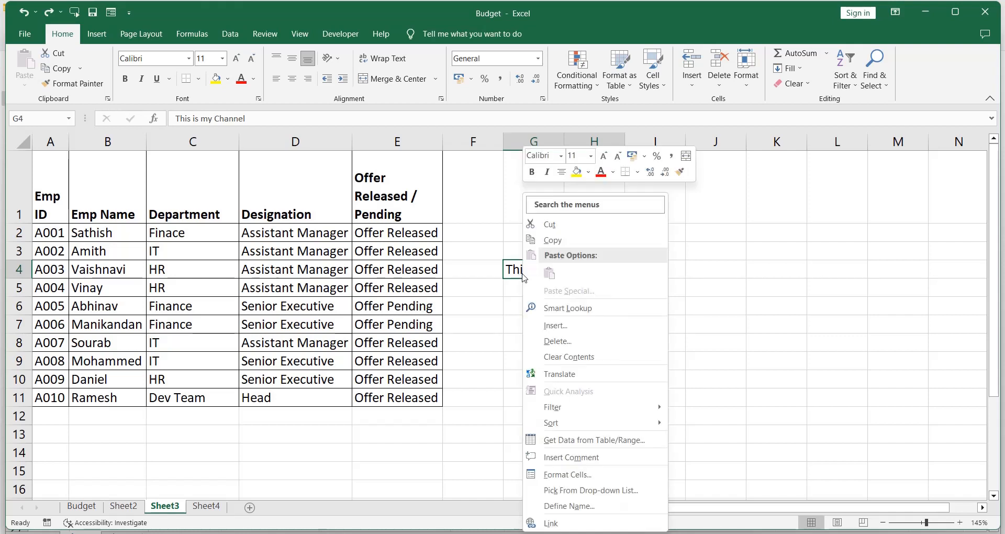
pyautogui.click(570, 479)
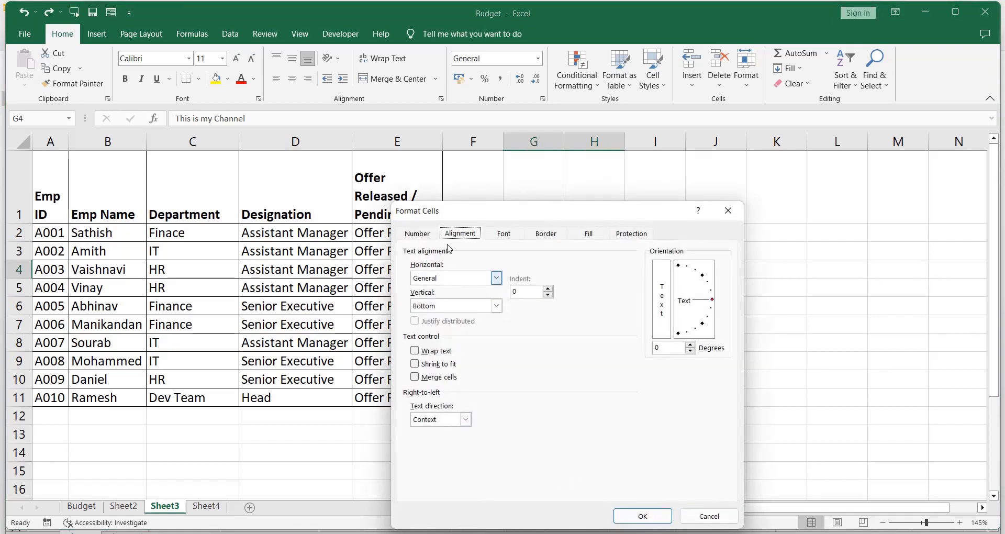
pyautogui.click(414, 377)
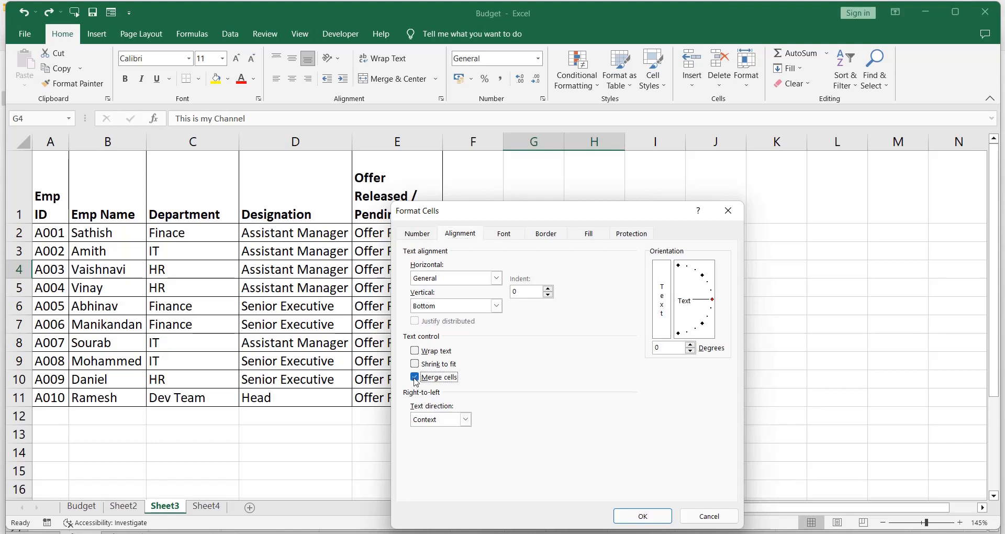
pyautogui.click(643, 517)
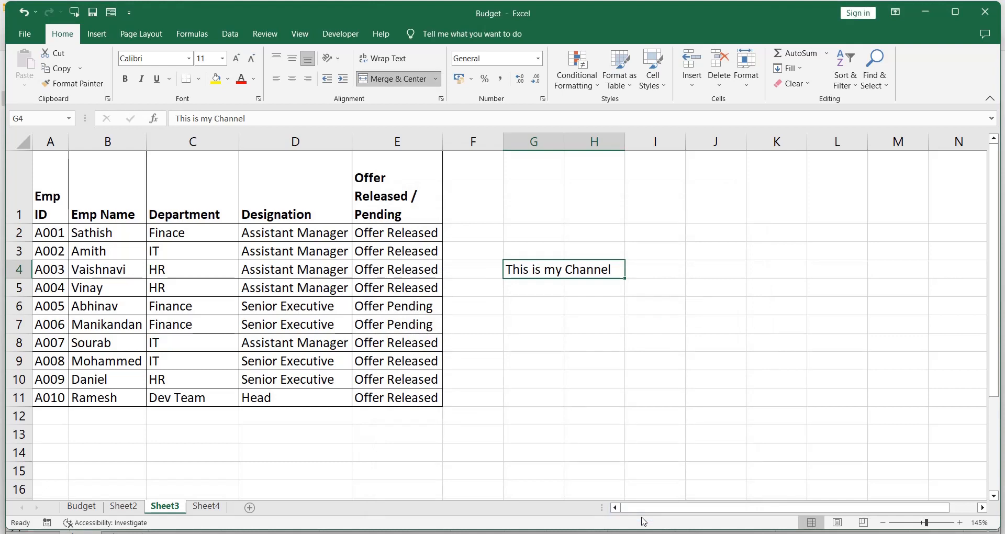
# Unmerge cells G4:H4 by turning off the Merge cells option in Format Cells
pyautogui.rightClick(553, 273)
pyautogui.click(603, 474)
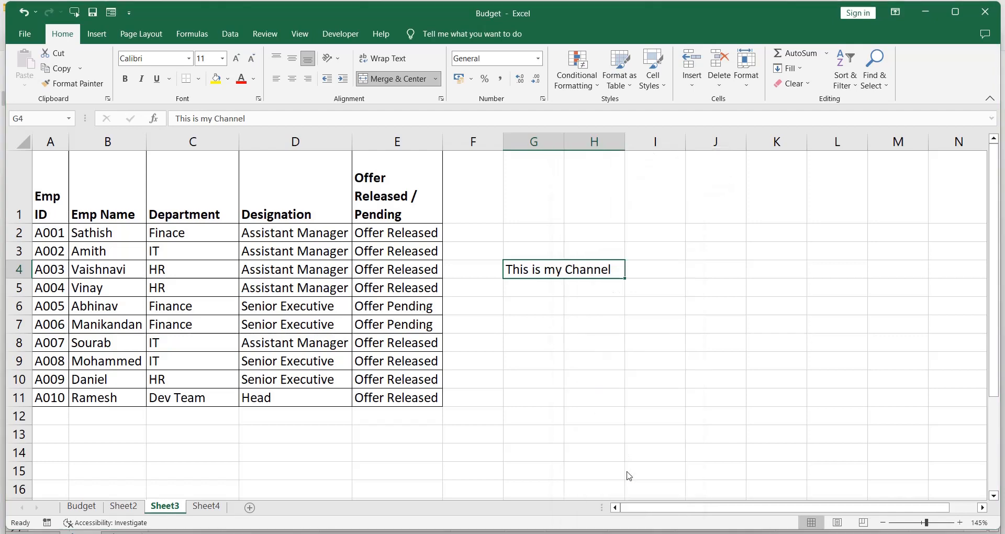
pyautogui.click(477, 378)
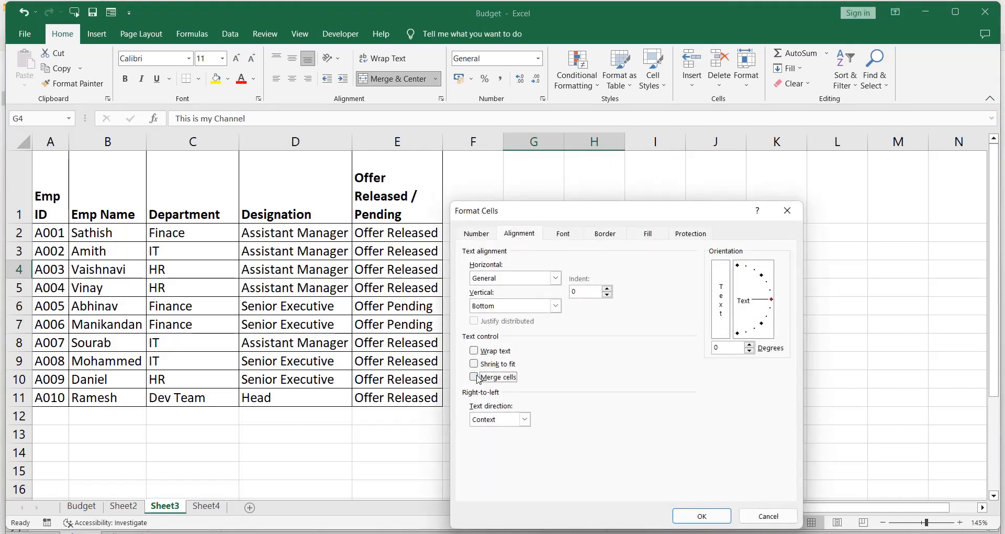
pyautogui.click(714, 517)
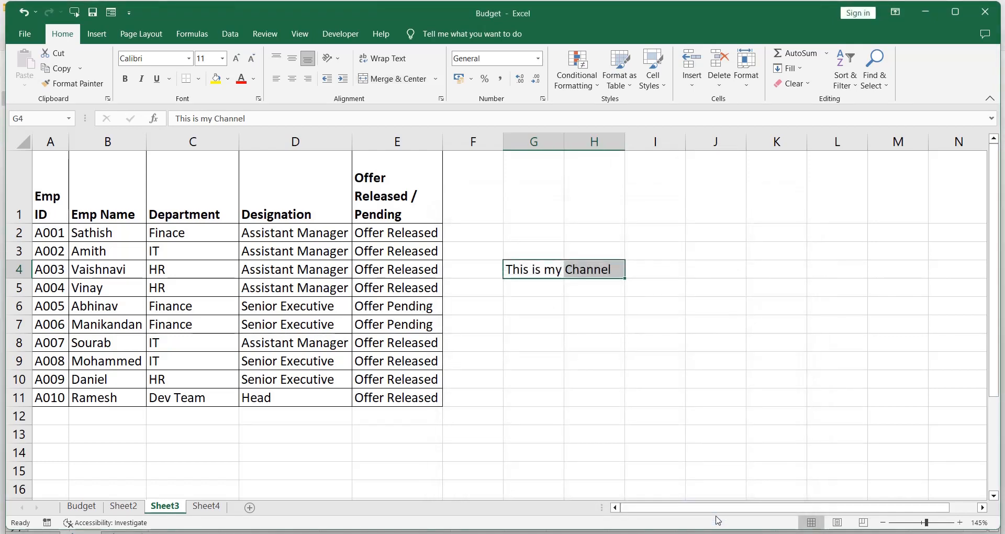
# Reselect the range G4:H4 starting from the cell containing "This is my Channel"
pyautogui.press('Left')
pyautogui.press('Right')
pyautogui.hotkey('shift', 'Right')
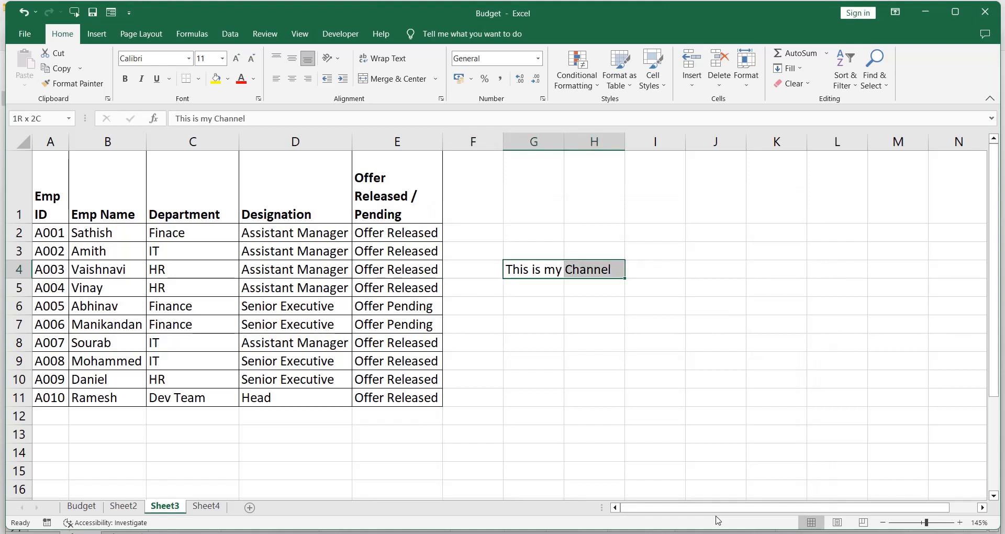